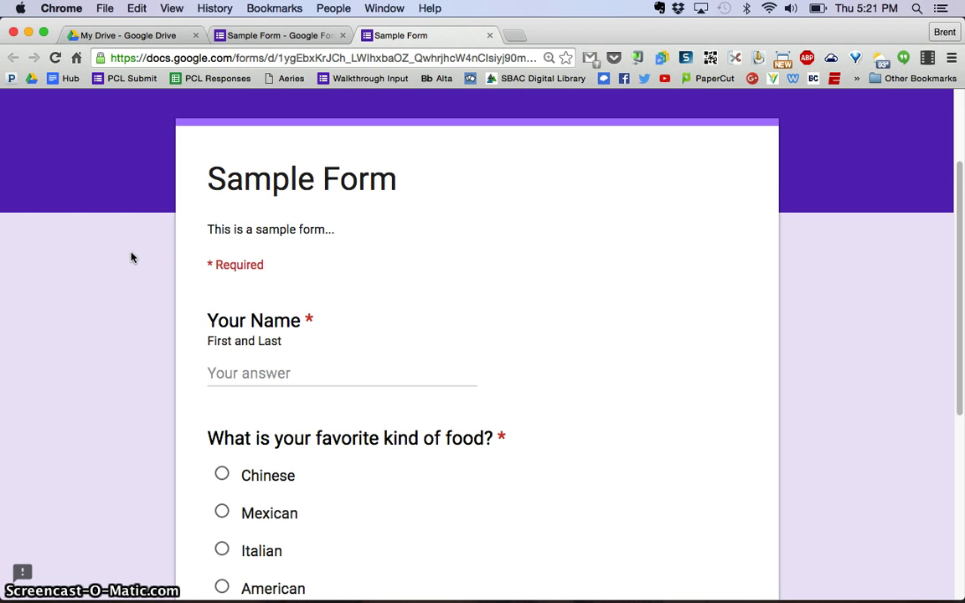
# Leave the Sample Form live preview and switch to the 'Sample Form - Google Forms' editor tab.
pyautogui.click(135, 247)
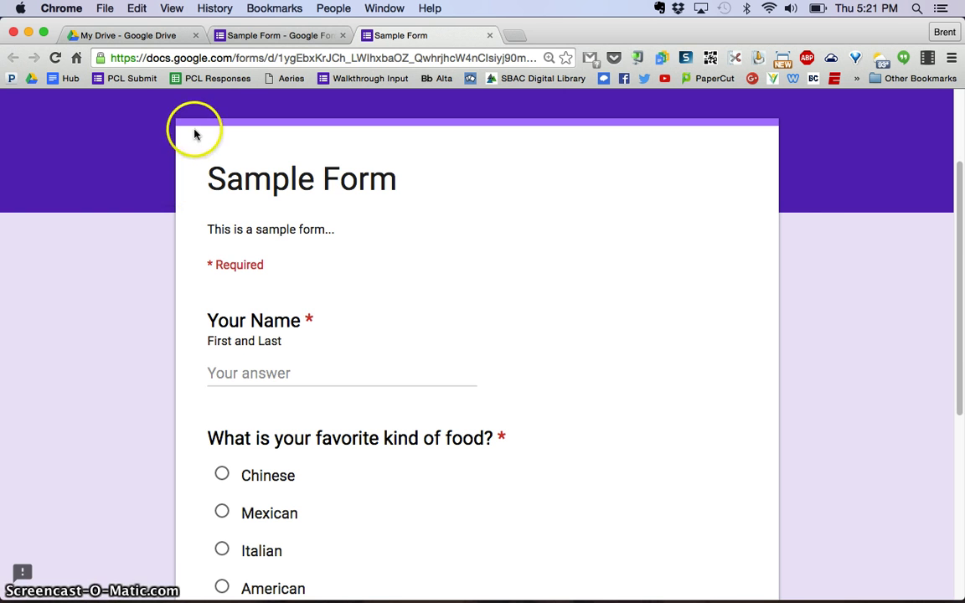
# From the Responses tab, create a new linked 'Sample Form (Responses)' spreadsheet.
pyautogui.click(278, 34)
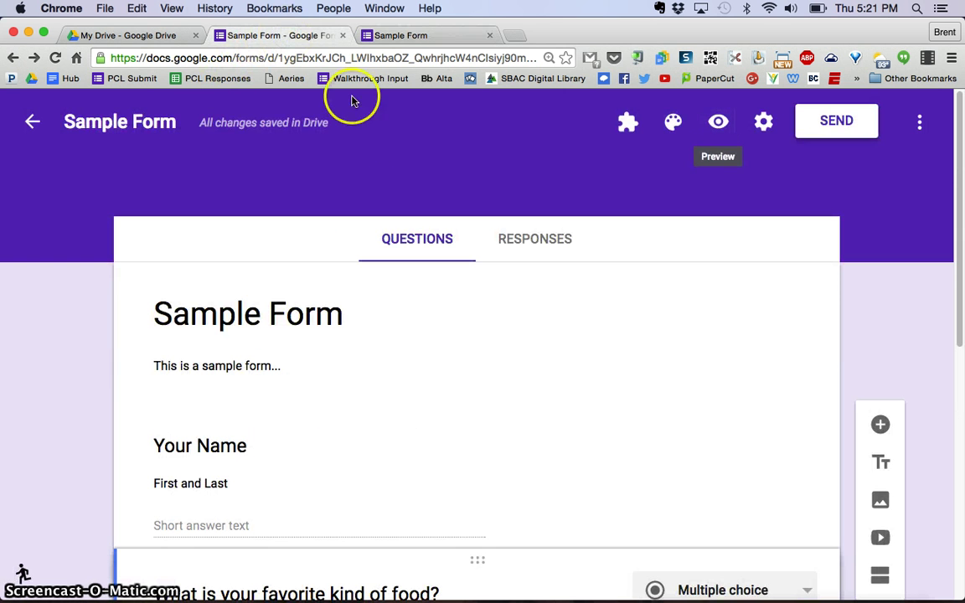
pyautogui.click(545, 248)
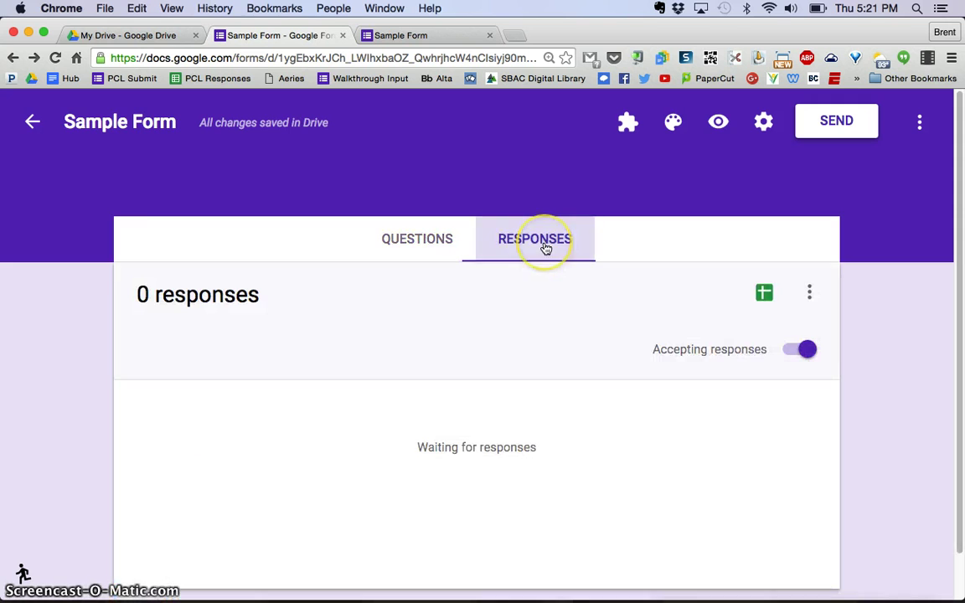
pyautogui.click(763, 295)
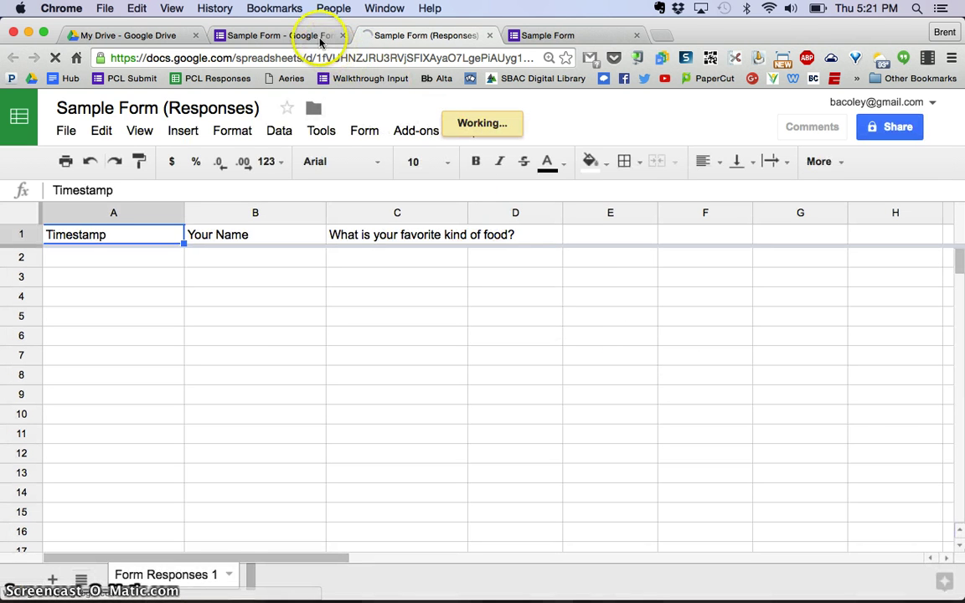
# Check the form's responses view and the new spreadsheet, then bring up the live Sample Form.
pyautogui.click(266, 36)
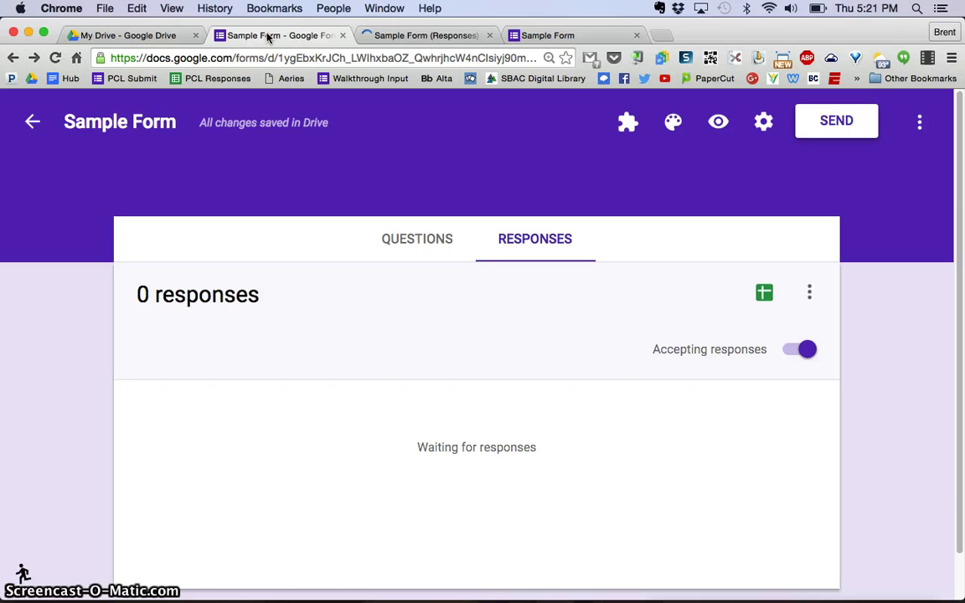
pyautogui.click(381, 37)
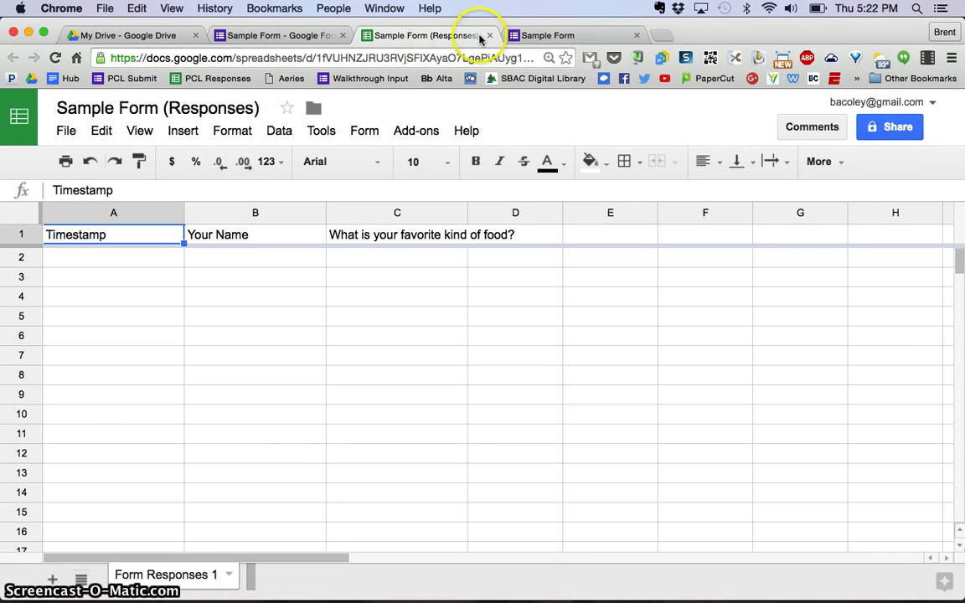
pyautogui.click(565, 37)
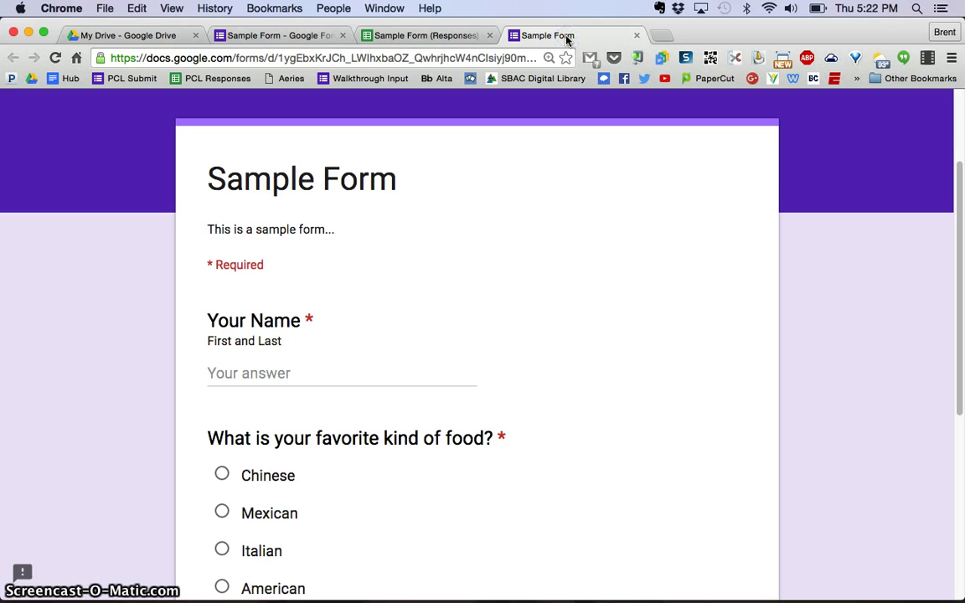
pyautogui.click(595, 190)
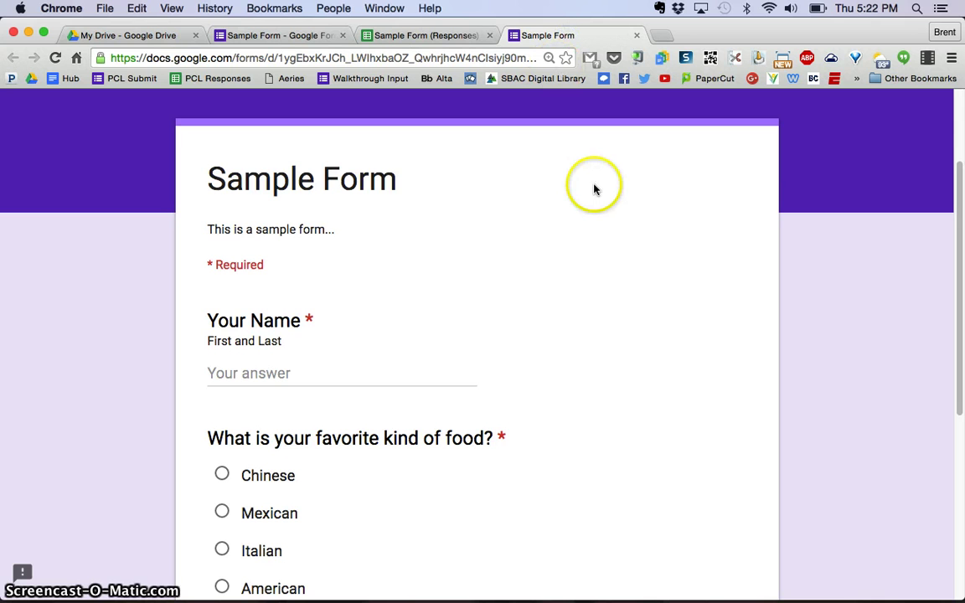
# Enter the respondent's name, choose Mexican as the favourite food, and submit the response.
pyautogui.click(272, 373)
pyautogui.write('Brent Coley')
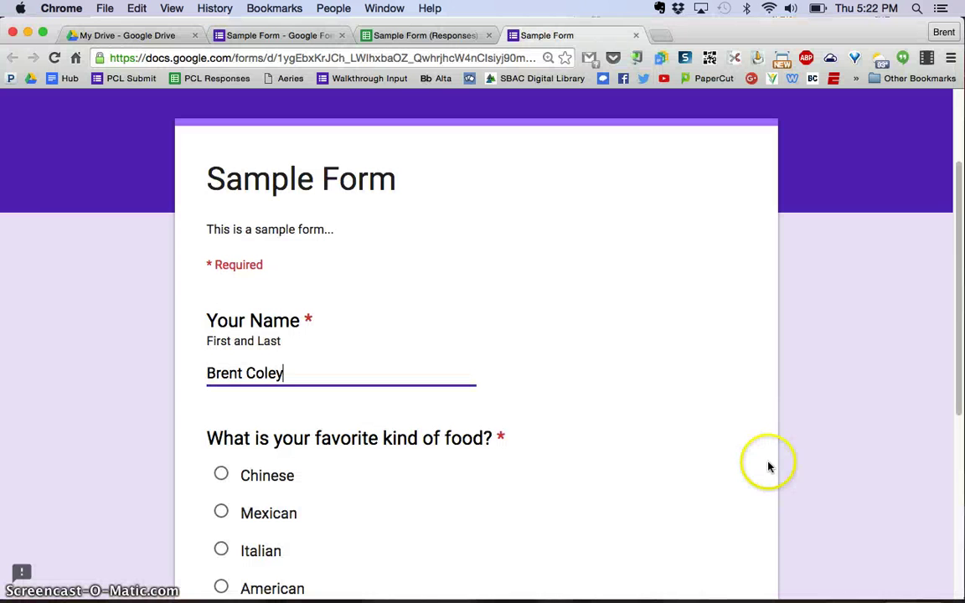
pyautogui.scroll(-3, 256, 396)
pyautogui.click(252, 373)
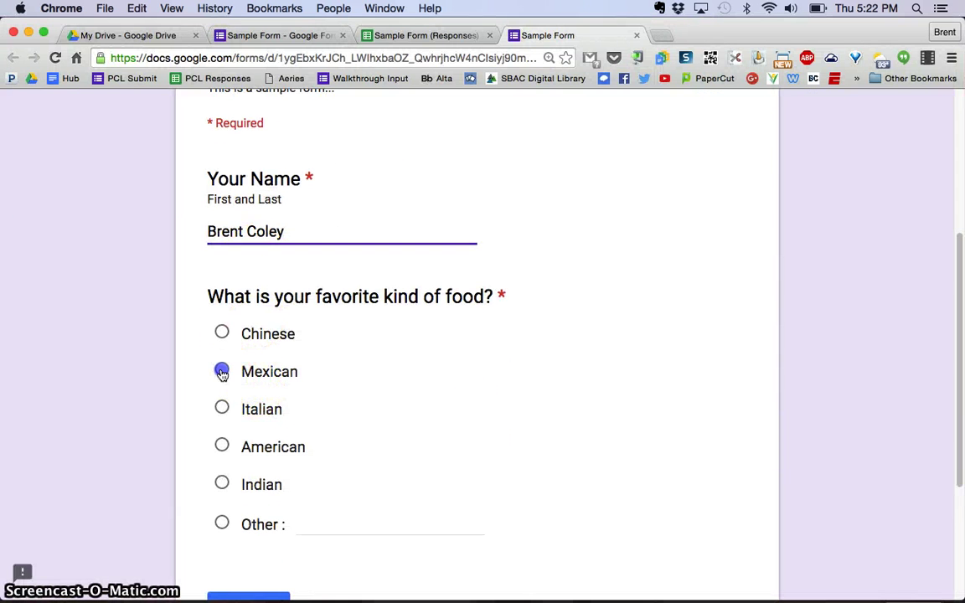
pyautogui.scroll(-1, 353, 365)
pyautogui.scroll(-2, 353, 364)
pyautogui.click(251, 475)
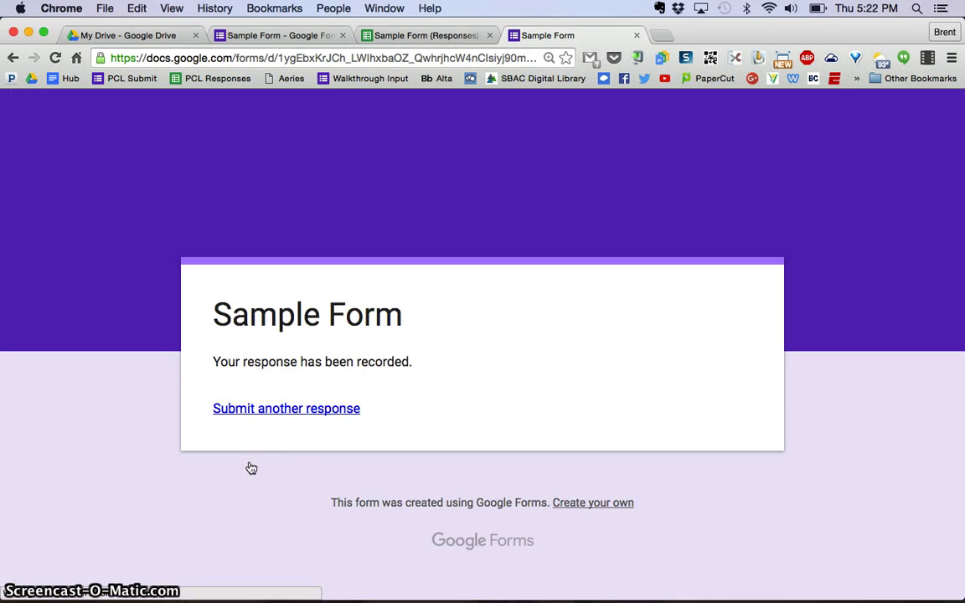
pyautogui.click(270, 366)
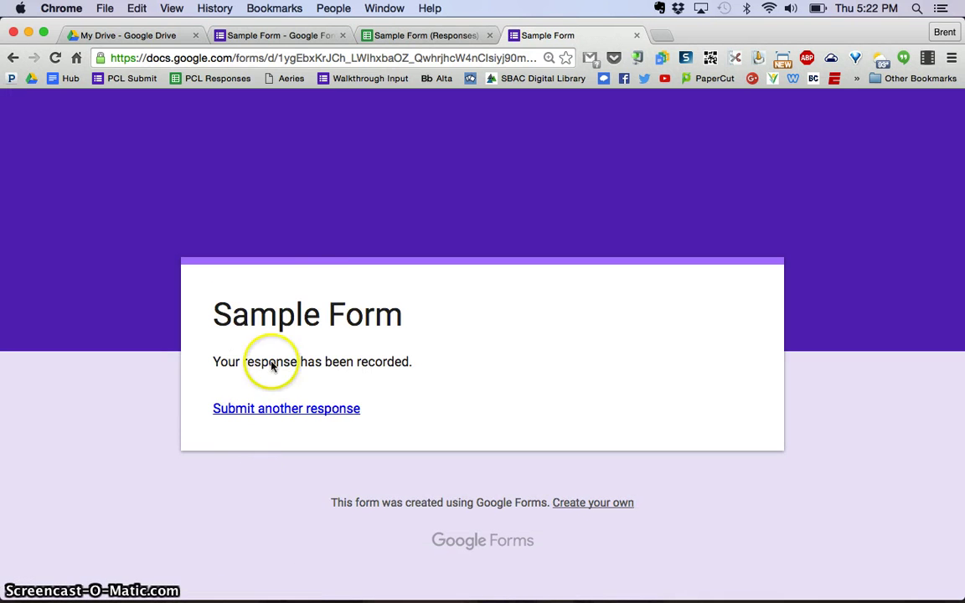
# Show the 'Sample Form (Responses)' spreadsheet with the new Mexican response in row 2.
pyautogui.click(425, 36)
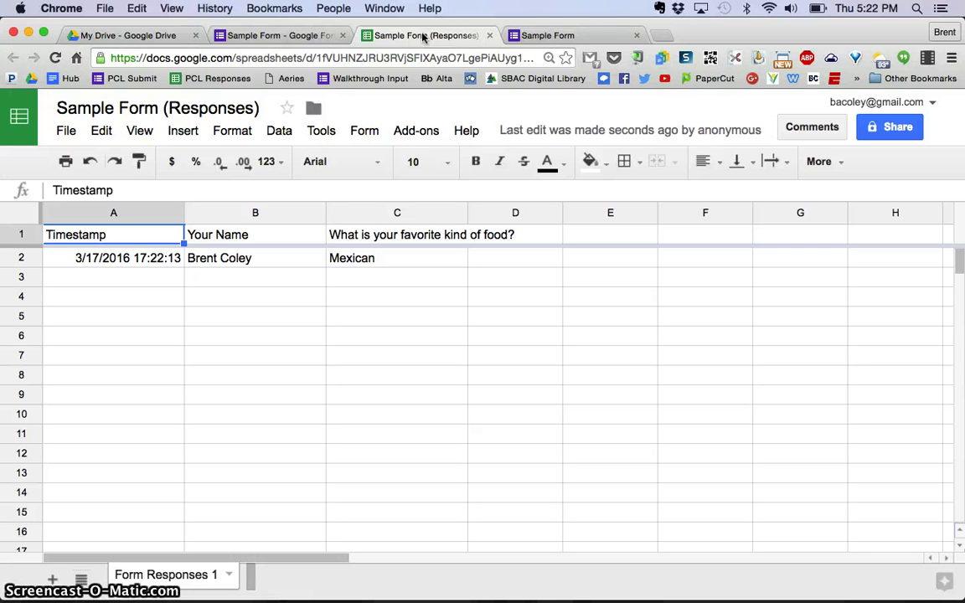
# Review the form's Responses summary, which charts Mexican at 100%.
pyautogui.click(260, 37)
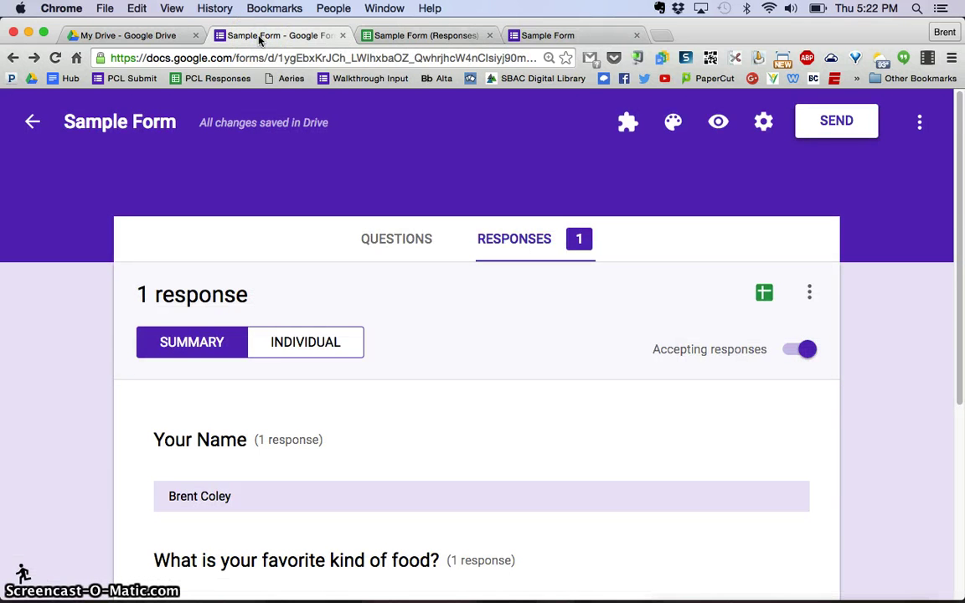
pyautogui.click(382, 252)
pyautogui.scroll(-2, 446, 433)
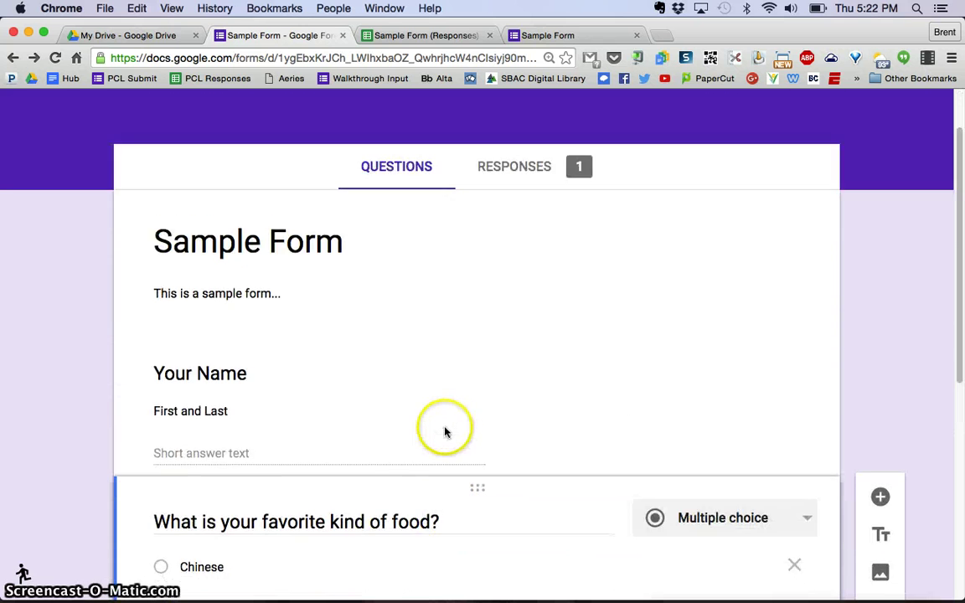
pyautogui.scroll(2, 446, 427)
pyautogui.click(512, 242)
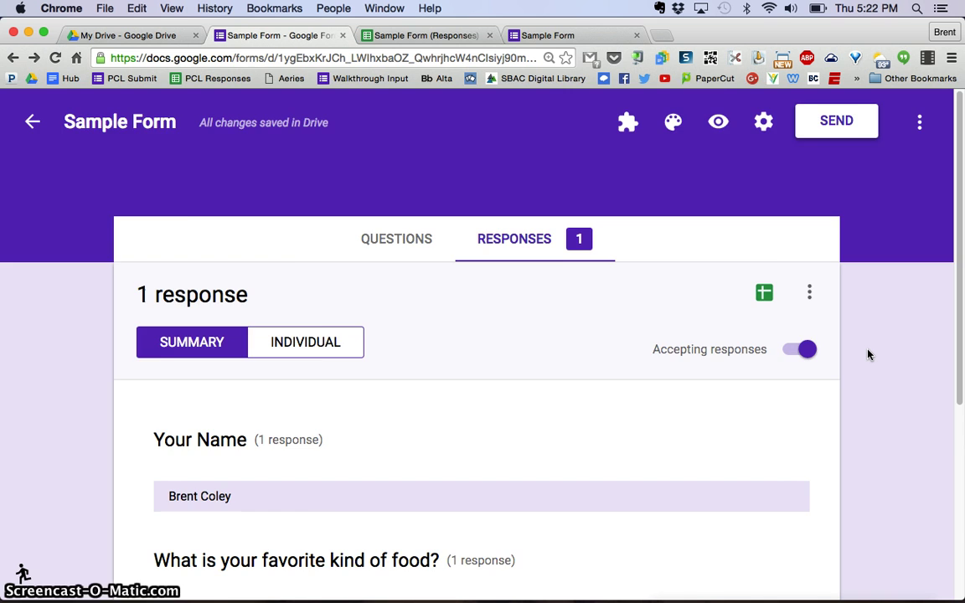
pyautogui.scroll(-4, 869, 355)
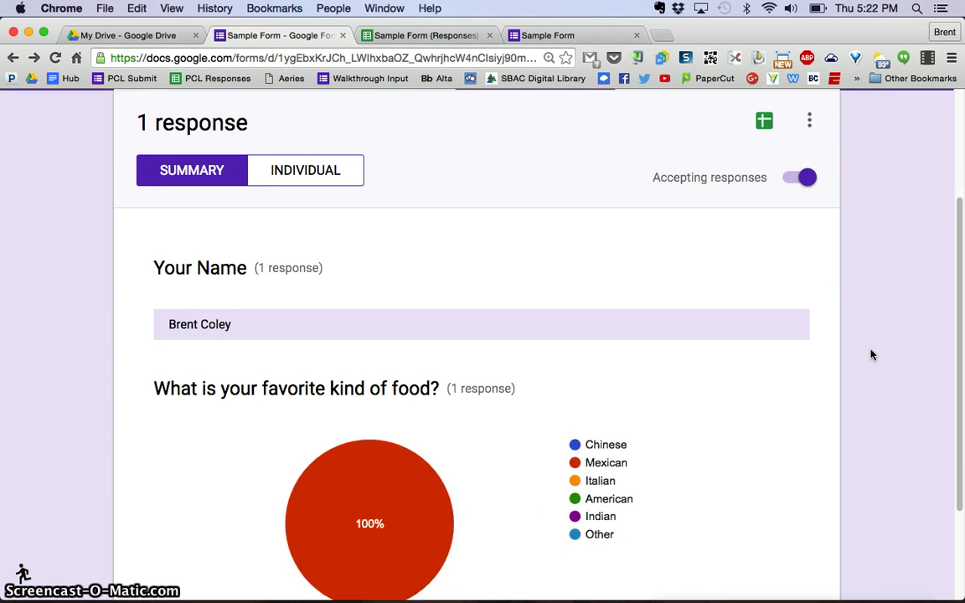
pyautogui.scroll(-1, 871, 355)
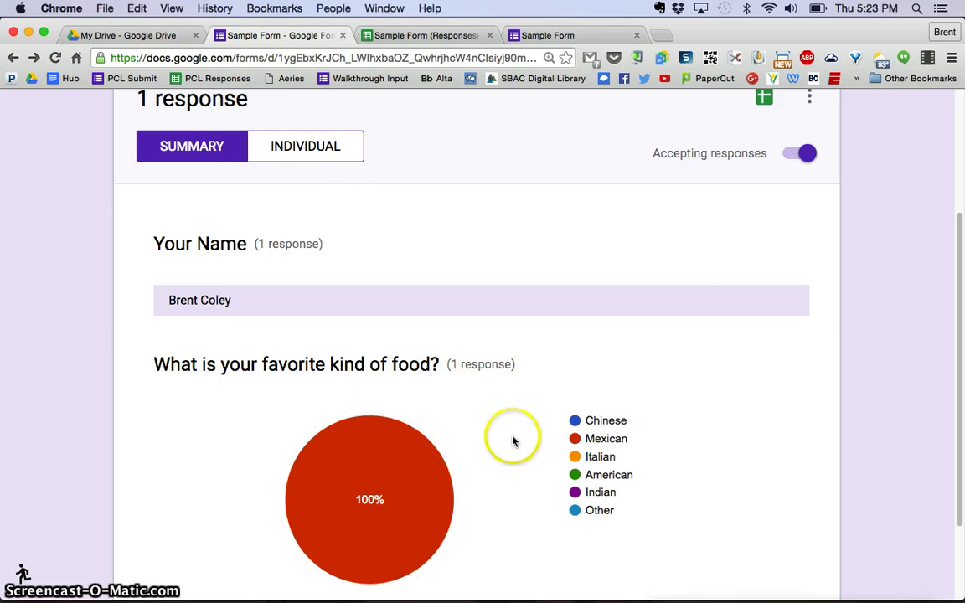
# Look through response 1 of 1 in the Individual responses view.
pyautogui.click(303, 154)
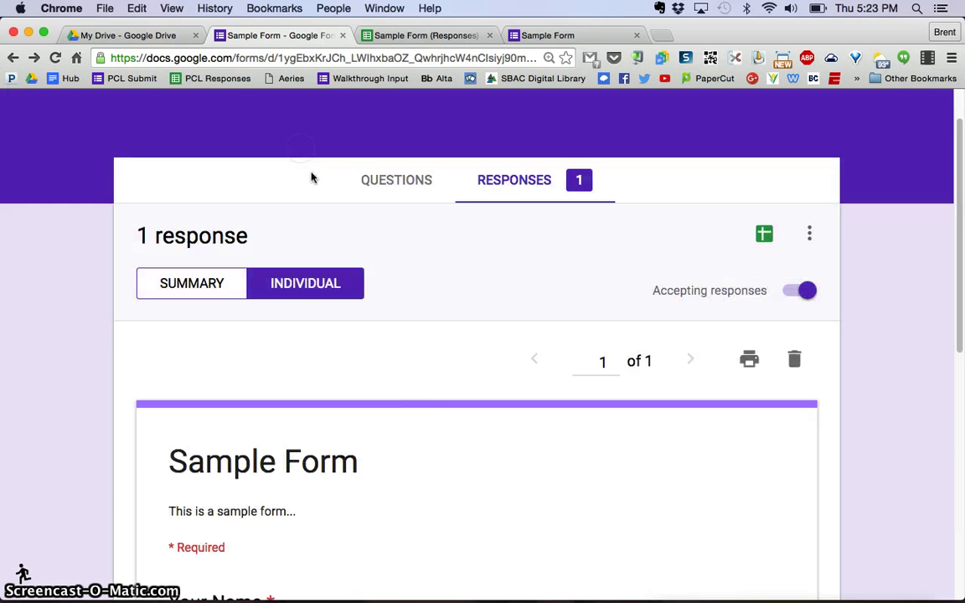
pyautogui.scroll(-5, 469, 460)
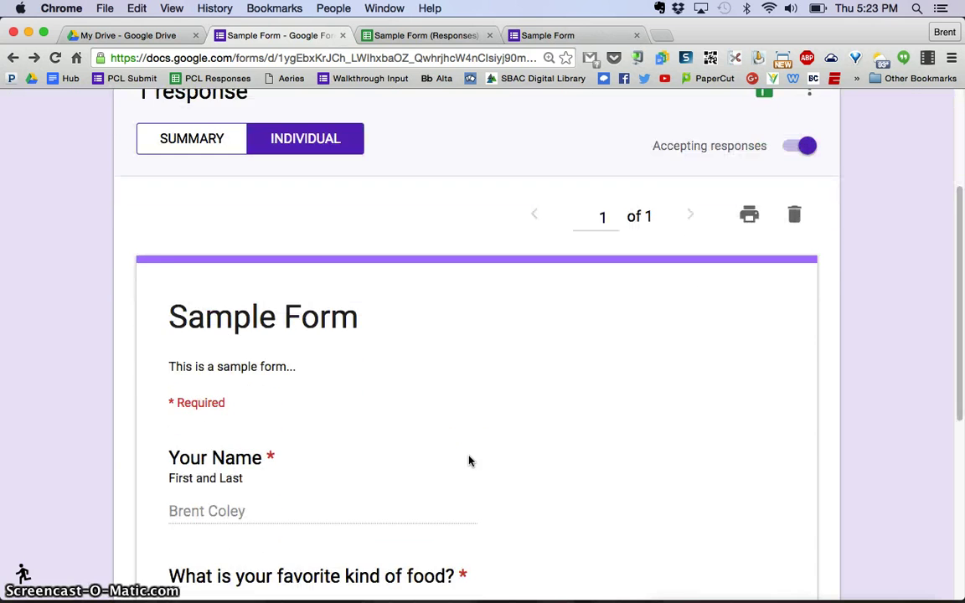
pyautogui.scroll(-3, 470, 462)
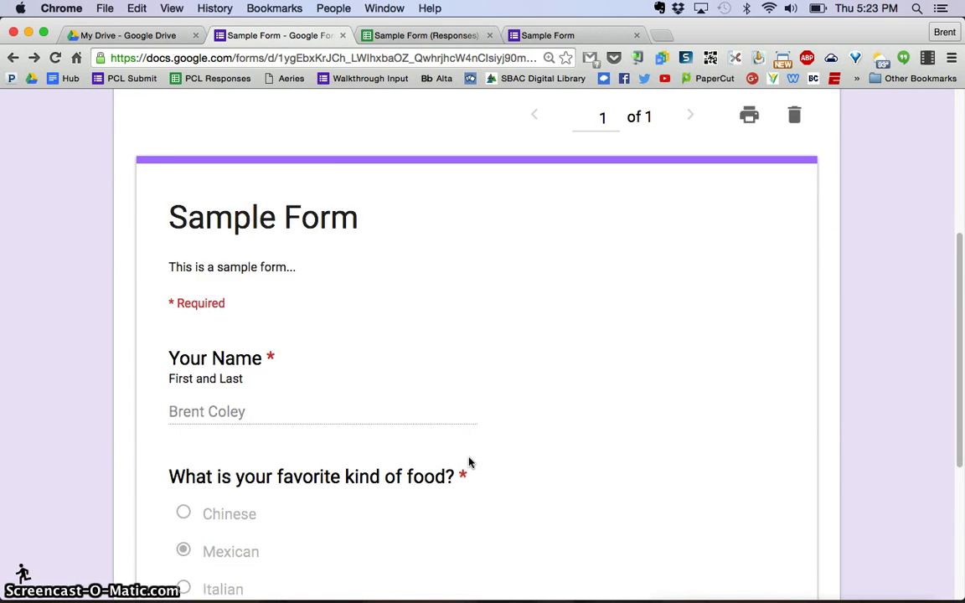
pyautogui.scroll(5, 469, 462)
pyautogui.scroll(4, 469, 464)
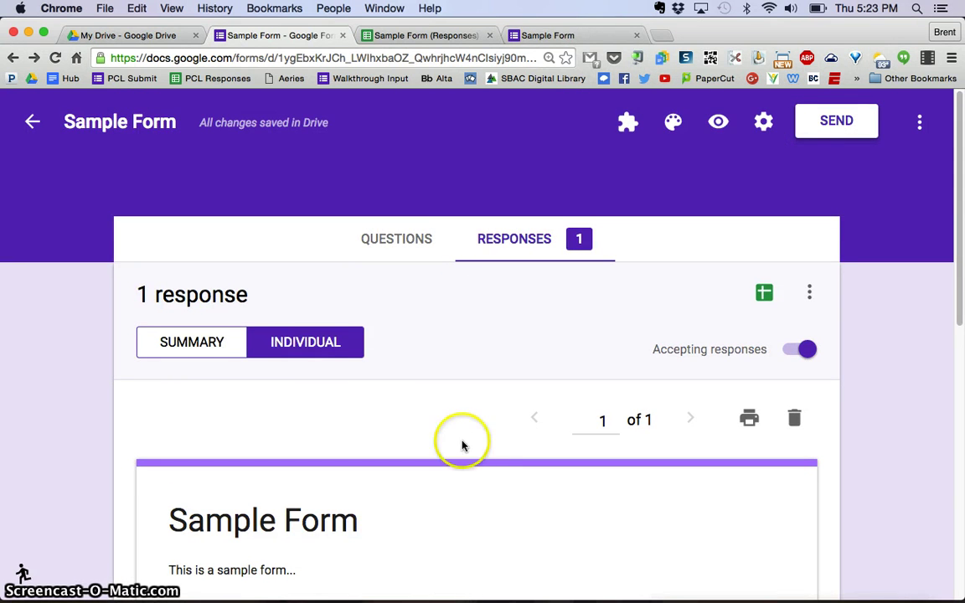
# Start another response, enter a new respondent's name, choose Indian, and submit it.
pyautogui.click(573, 35)
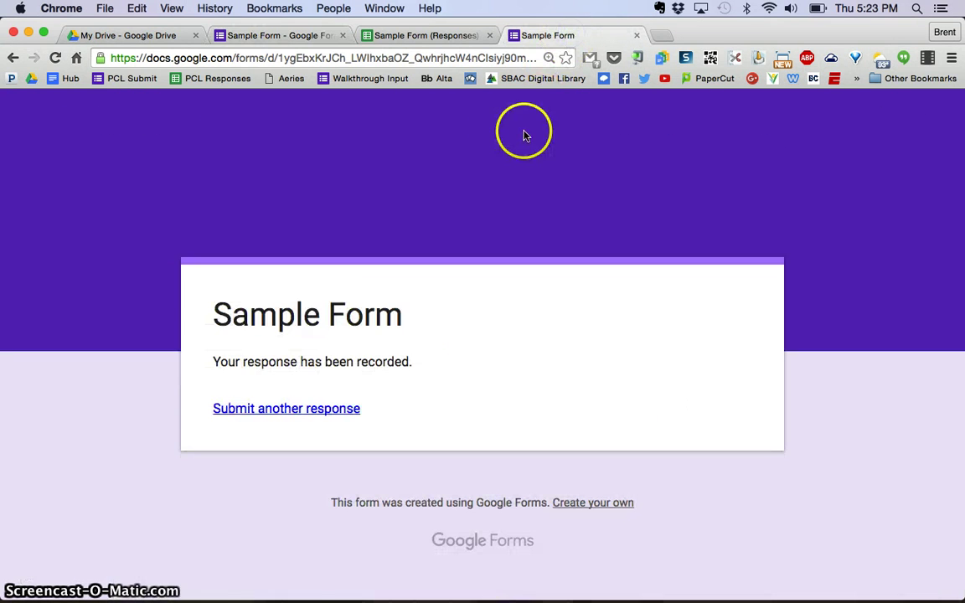
pyautogui.click(294, 411)
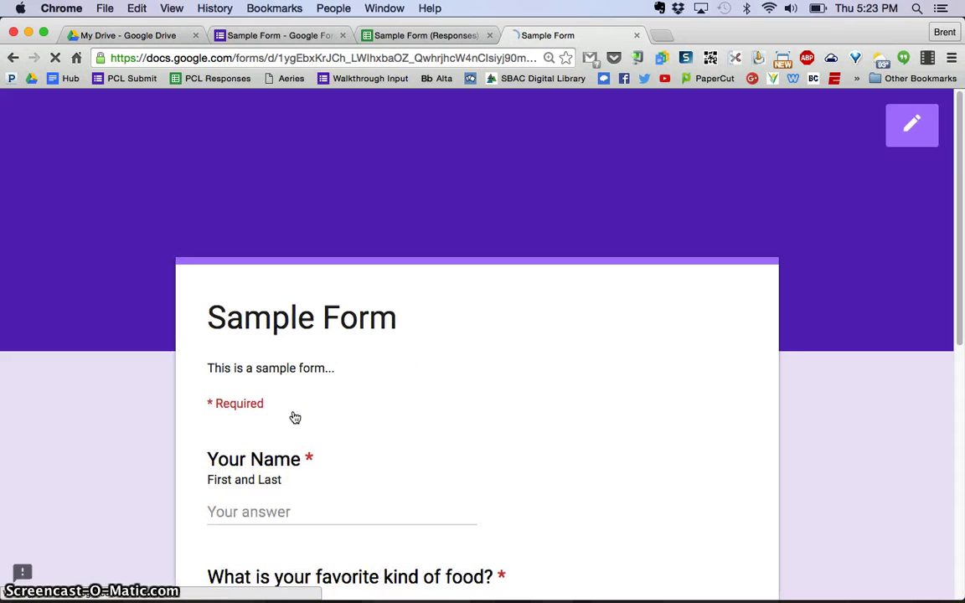
pyautogui.scroll(-3, 384, 437)
pyautogui.click(276, 348)
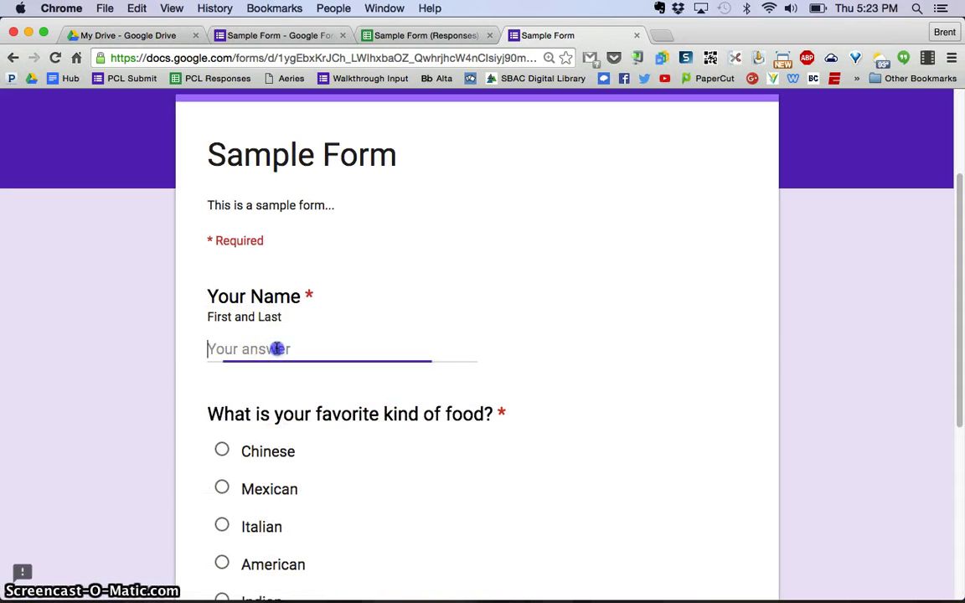
pyautogui.write('Sall')
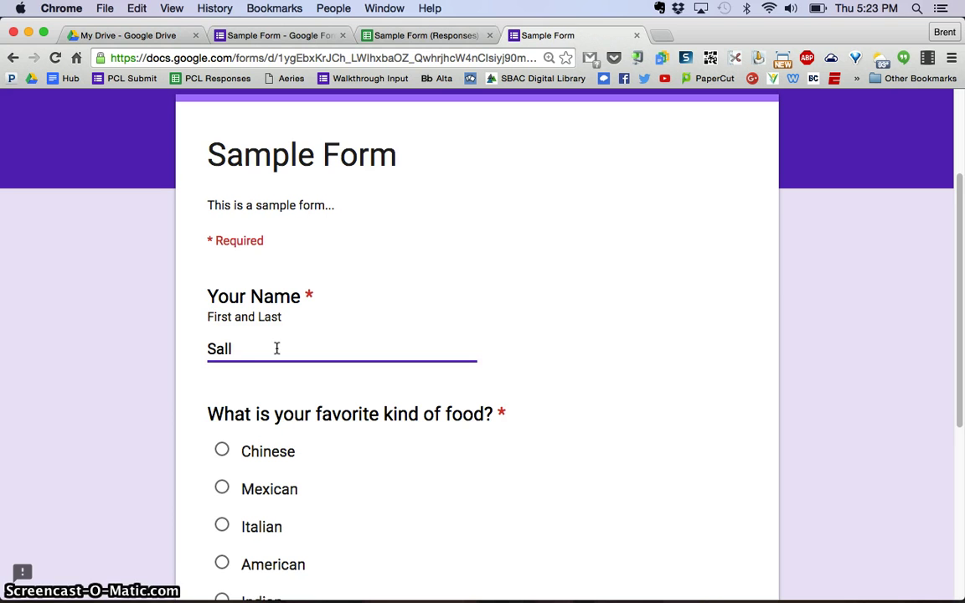
pyautogui.write('y Smith')
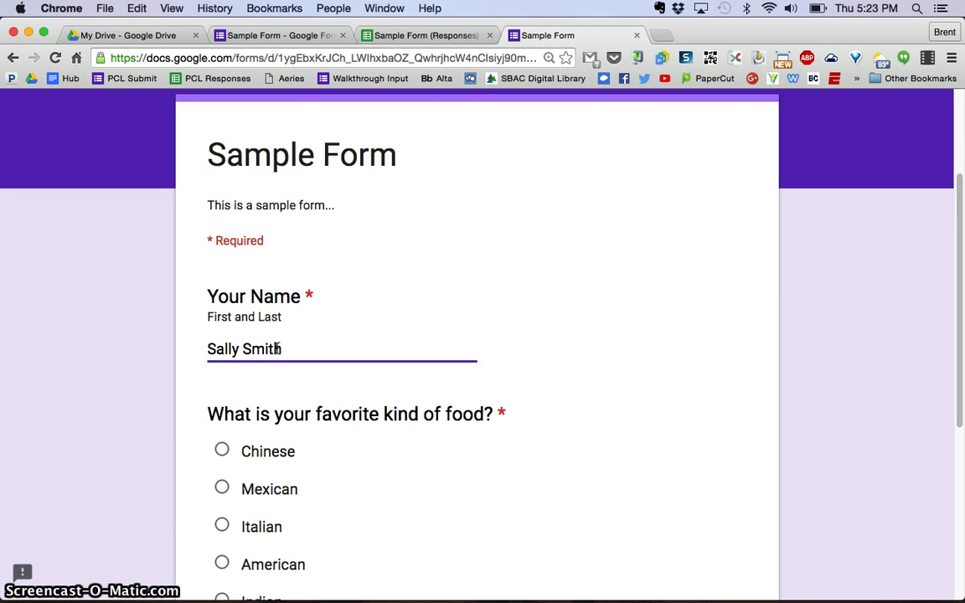
pyautogui.scroll(-2, 275, 377)
pyautogui.click(222, 533)
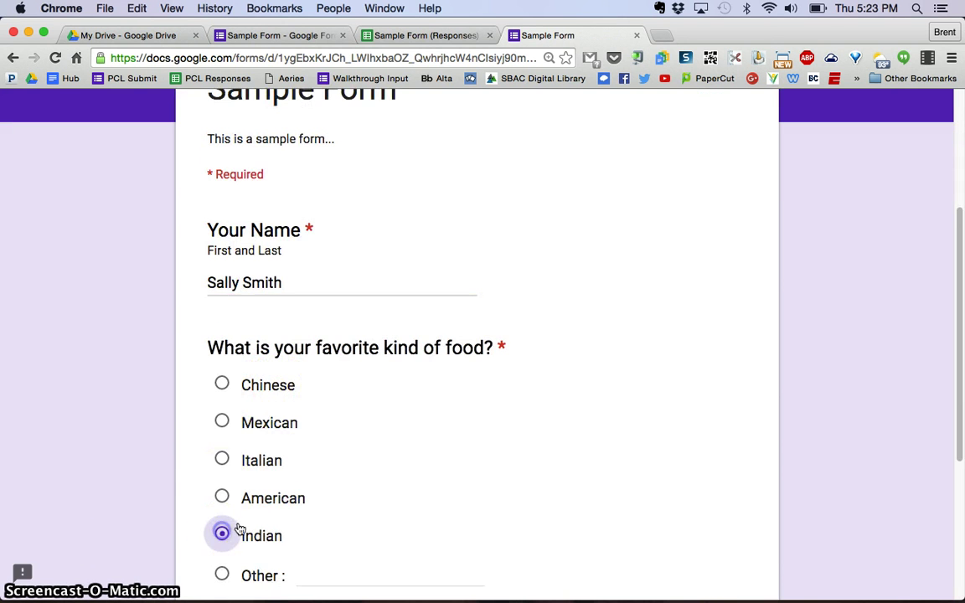
pyautogui.scroll(-5, 403, 508)
pyautogui.click(236, 495)
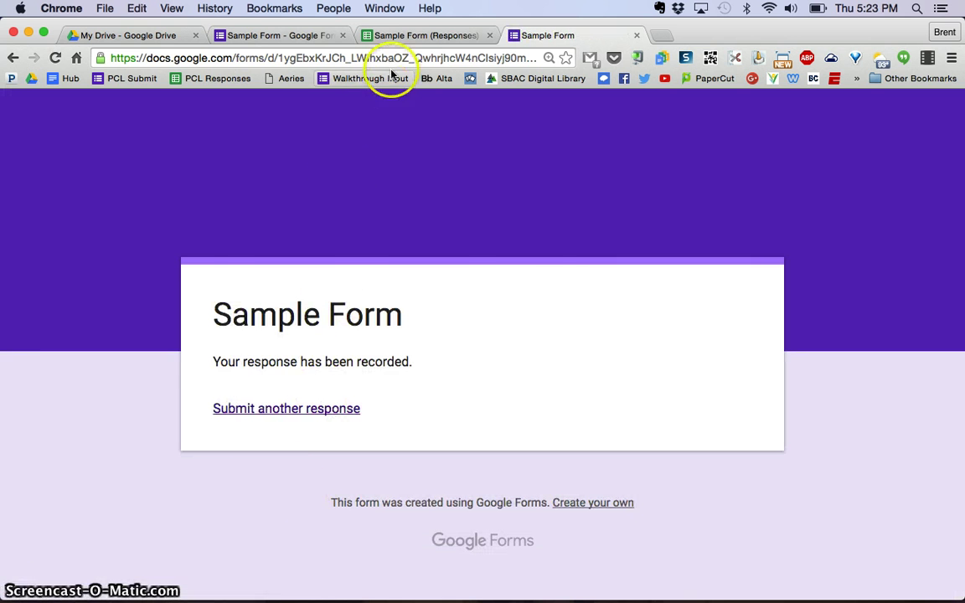
# Show the responses spreadsheet, now with the Indian submission in row 3 below Mexican.
pyautogui.click(414, 37)
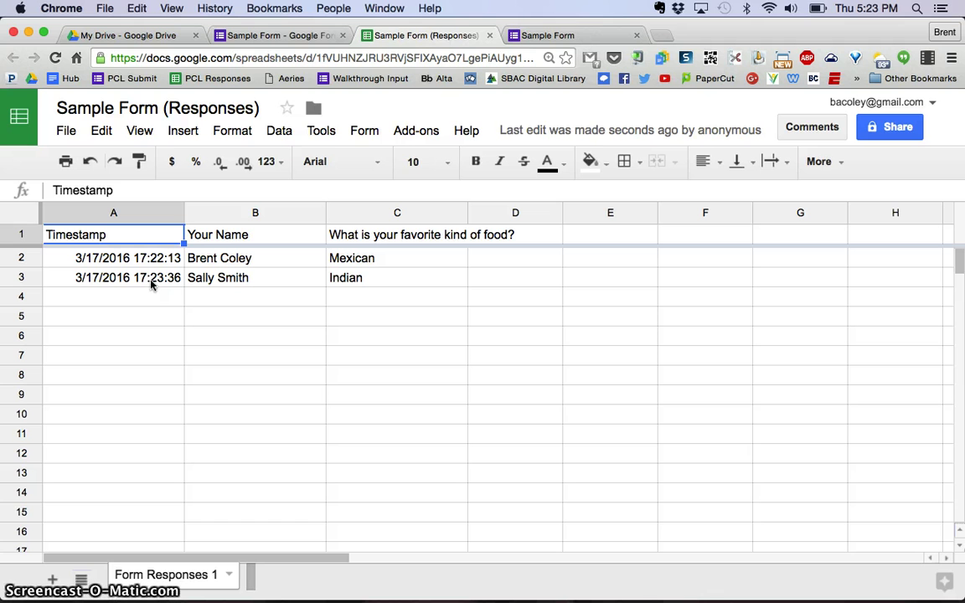
# Advance the Individual responses view to response 2 of 2, whose favourite food is Indian.
pyautogui.click(285, 37)
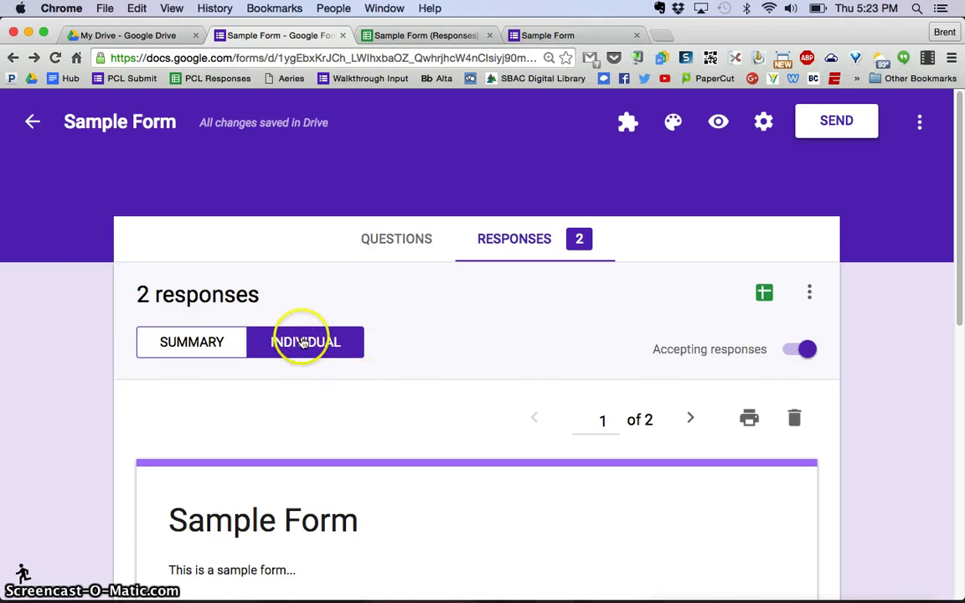
pyautogui.scroll(-6, 419, 346)
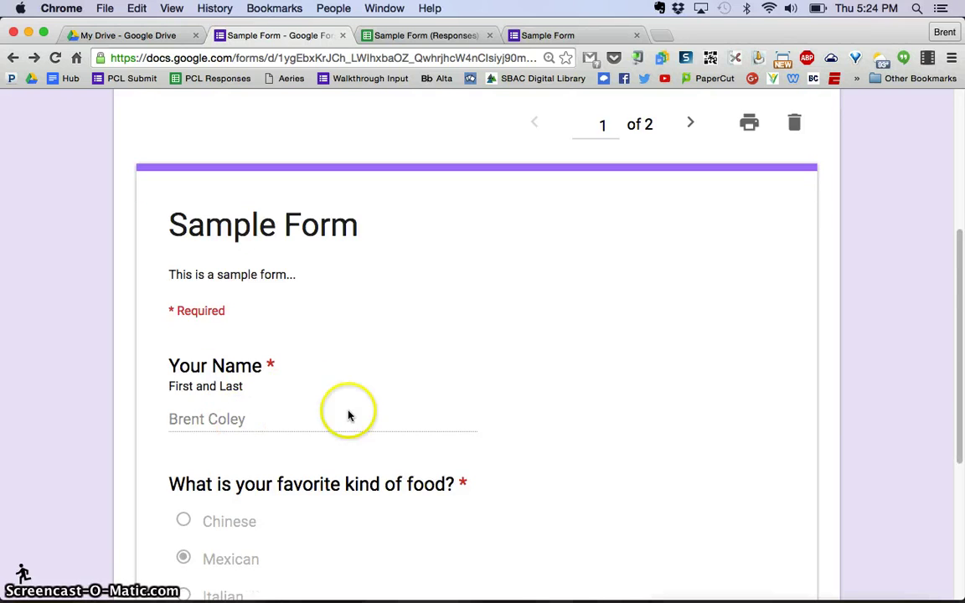
pyautogui.scroll(-4, 347, 414)
pyautogui.scroll(-2, 381, 394)
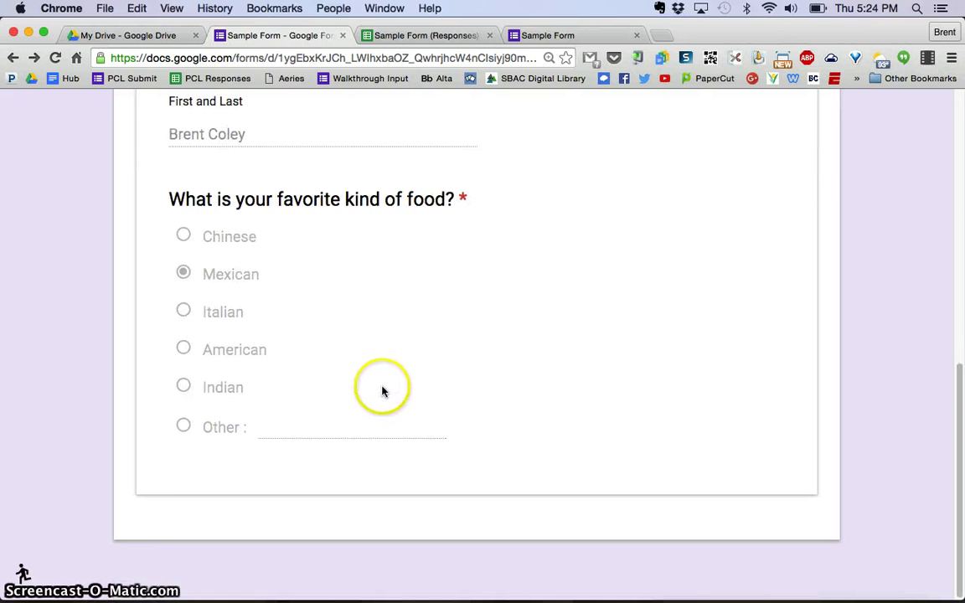
pyautogui.scroll(6, 381, 394)
pyautogui.scroll(1, 383, 392)
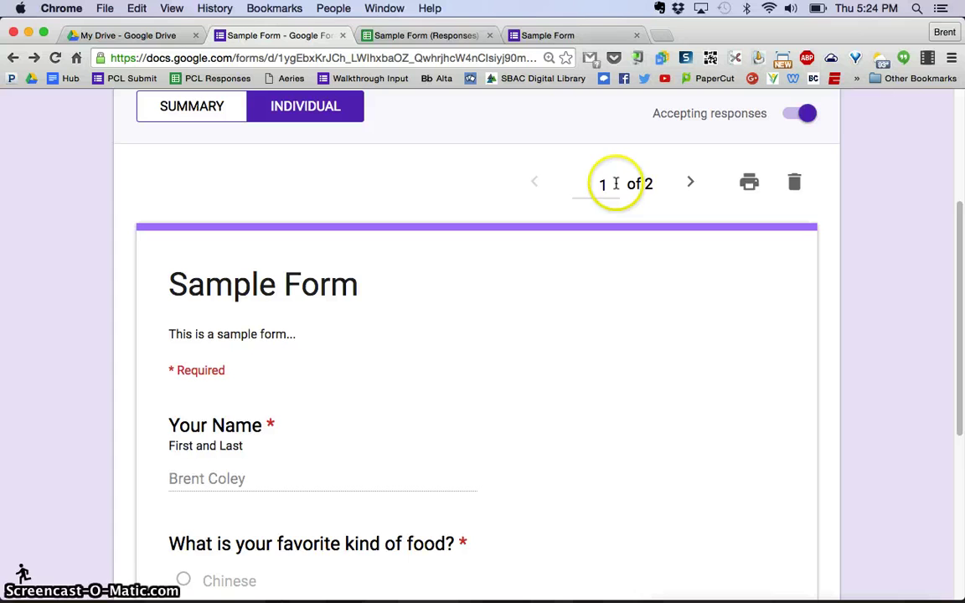
pyautogui.click(693, 183)
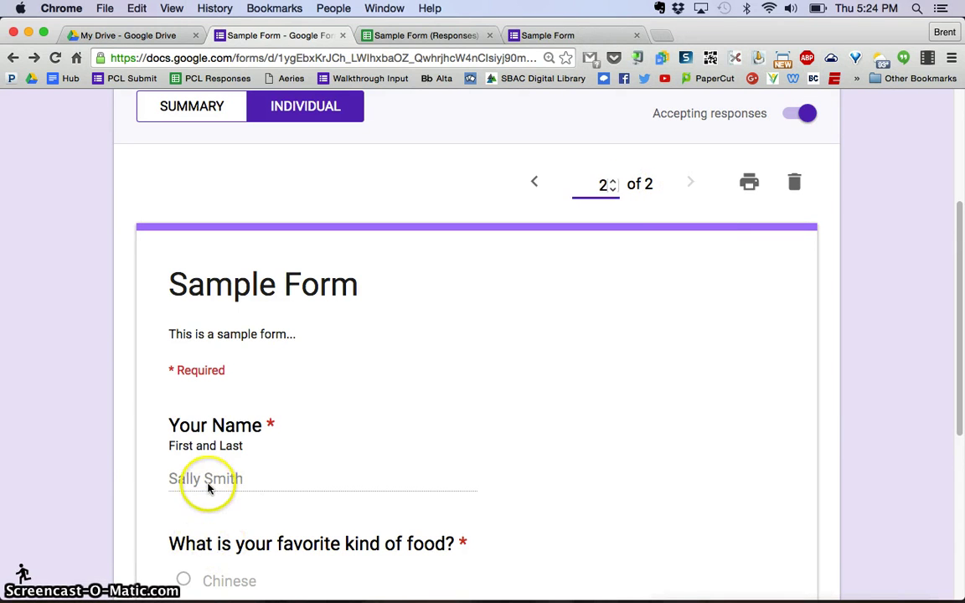
pyautogui.scroll(-5, 209, 490)
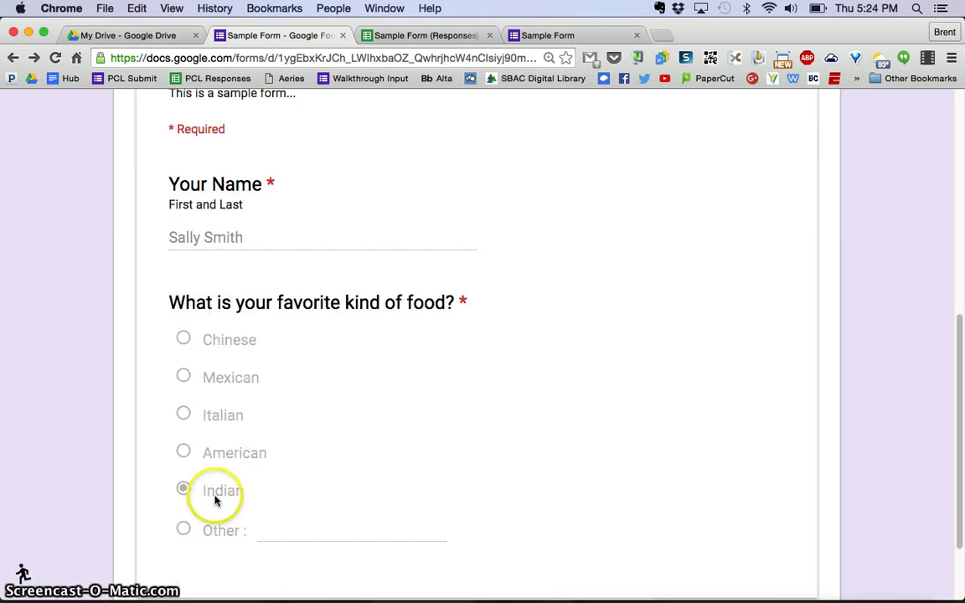
pyautogui.scroll(5, 279, 493)
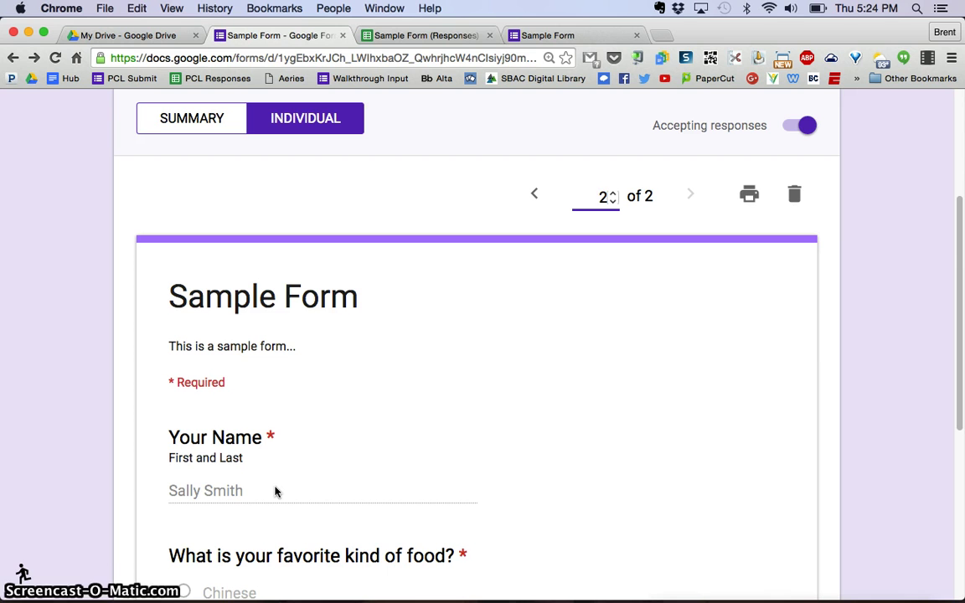
pyautogui.click(279, 484)
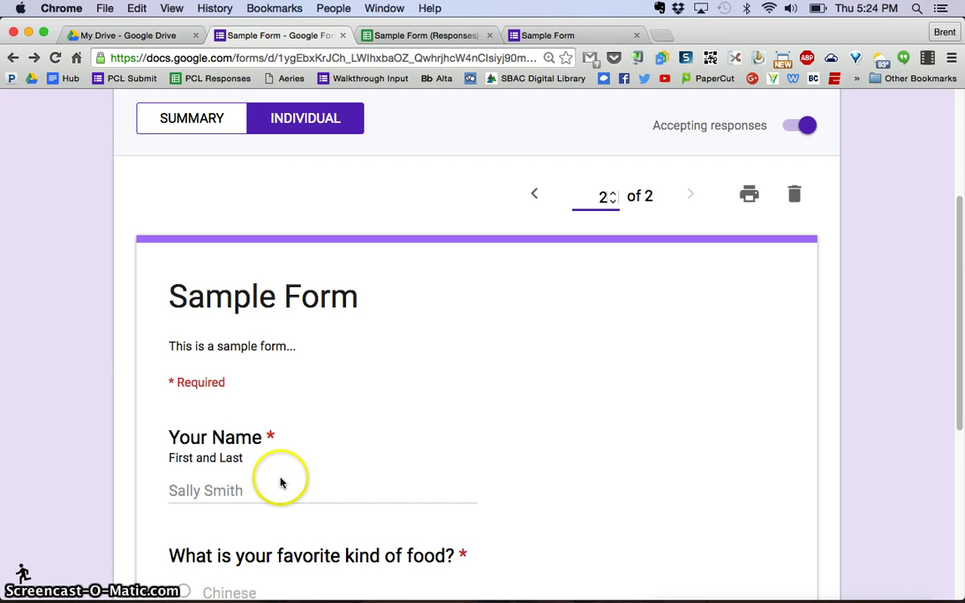